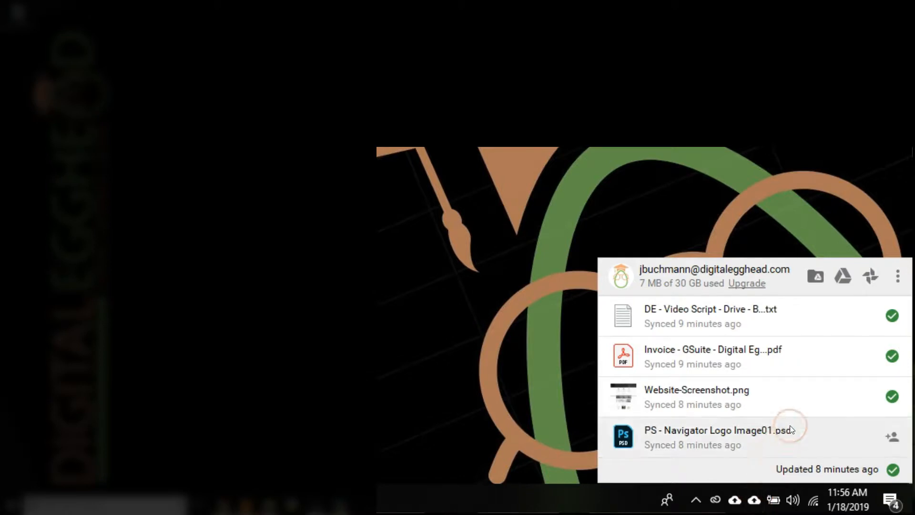
# Start adding another Google account from the Backup and Sync options menu
pyautogui.click(896, 274)
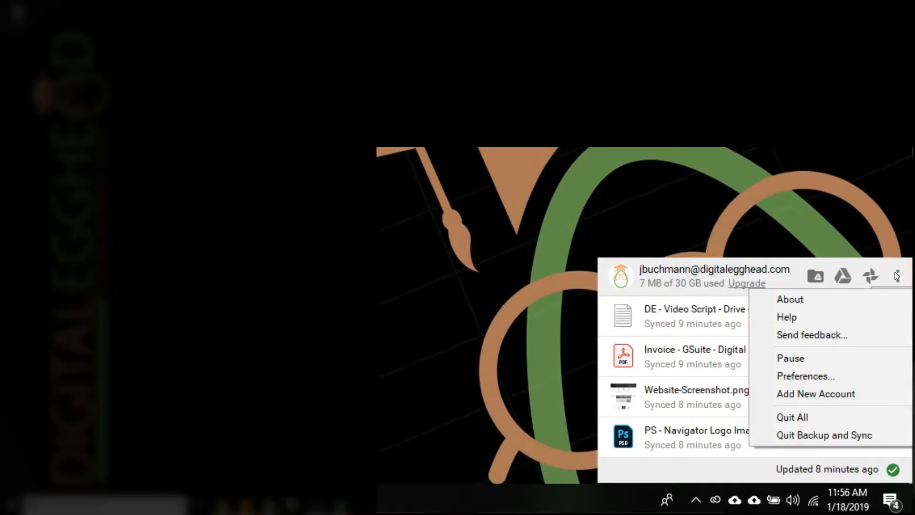
pyautogui.click(852, 395)
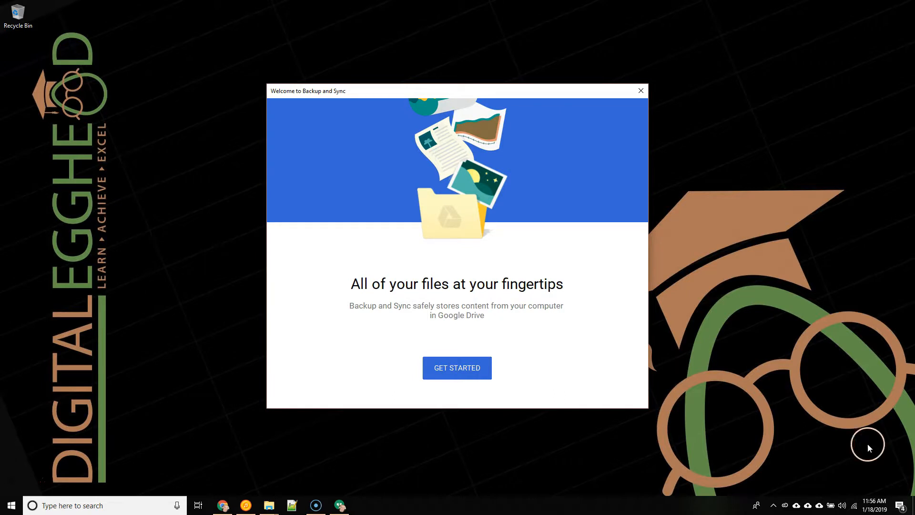
# Sign in to the second Google account with its email and password
pyautogui.click(469, 370)
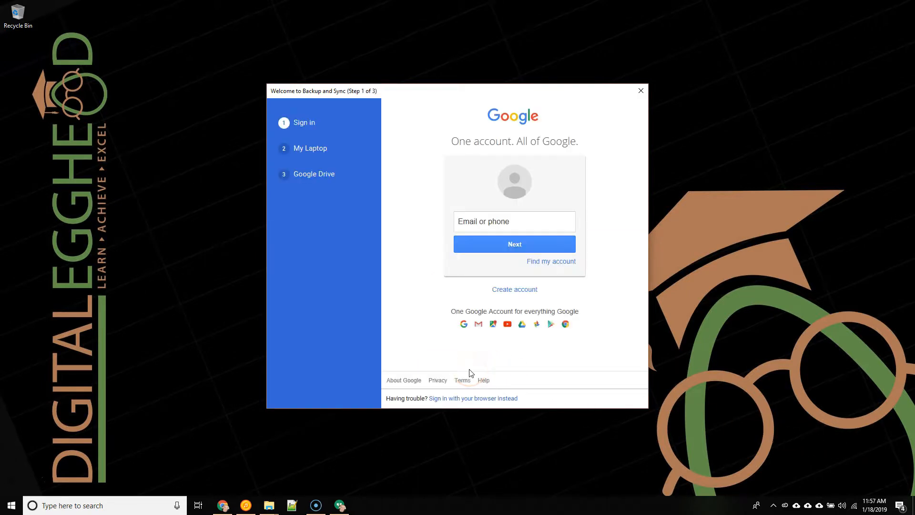
pyautogui.click(507, 220)
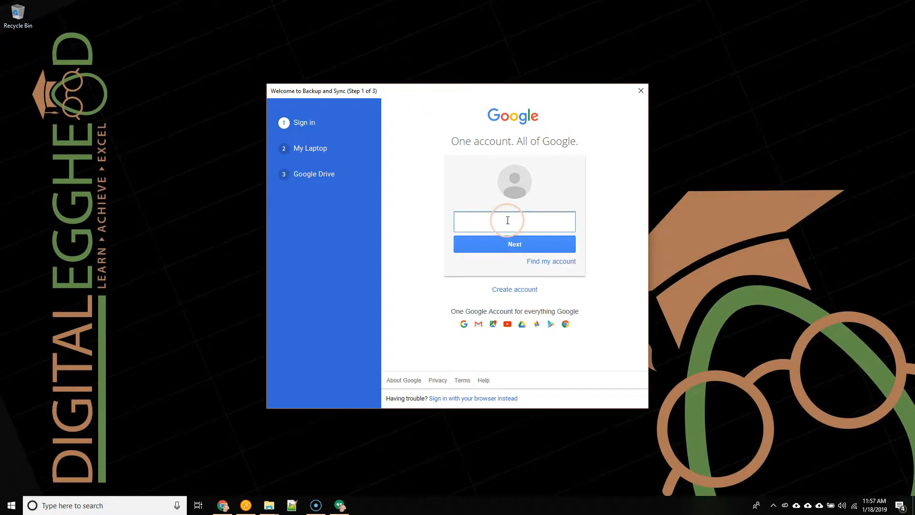
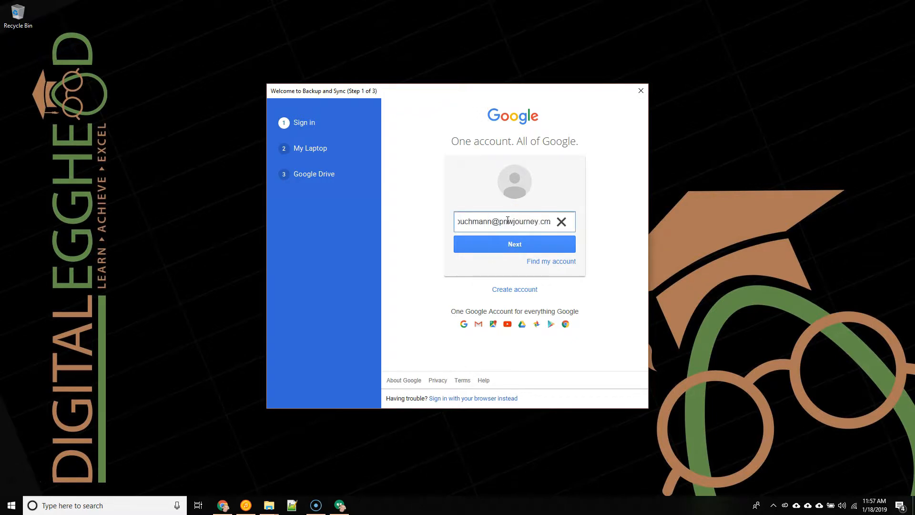
pyautogui.write('om')
pyautogui.press('Return')
pyautogui.write('•••••')
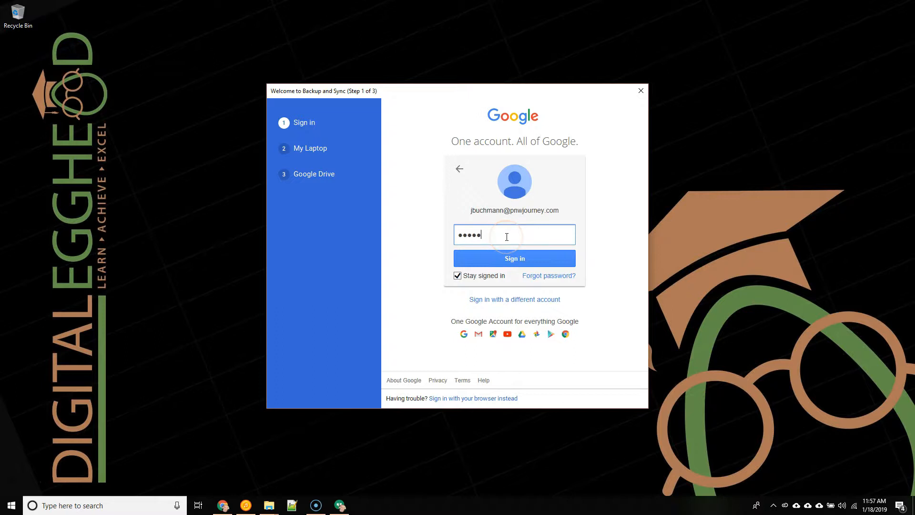
pyautogui.write('•••••')
pyautogui.click(513, 258)
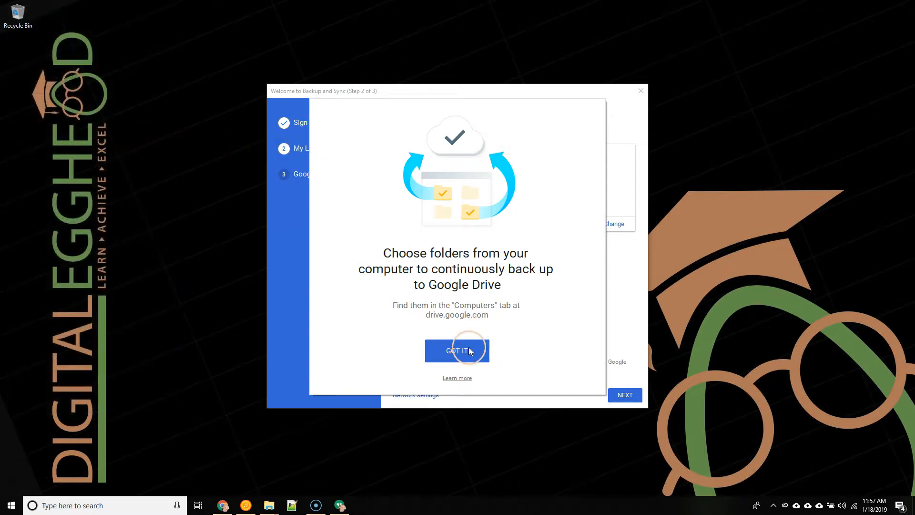
# Clear the default Desktop, Documents and Pictures folders from this account's backup
pyautogui.click(468, 349)
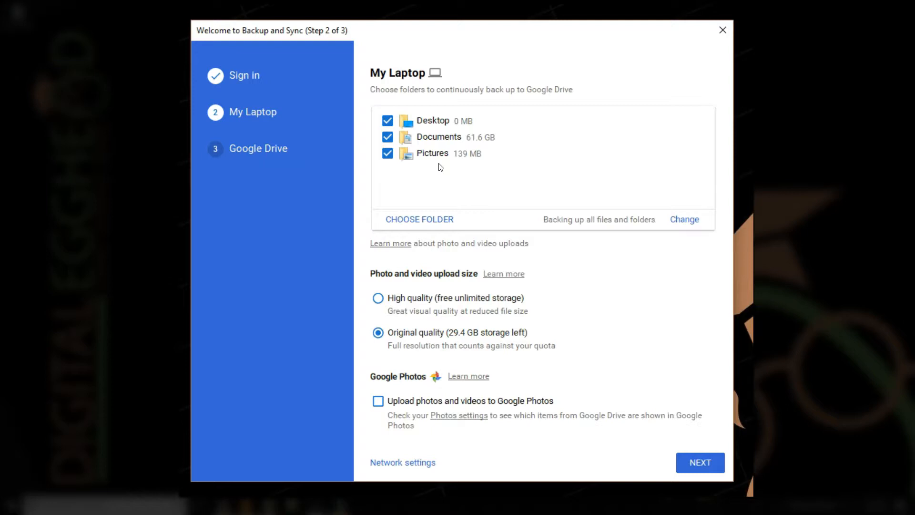
pyautogui.click(387, 120)
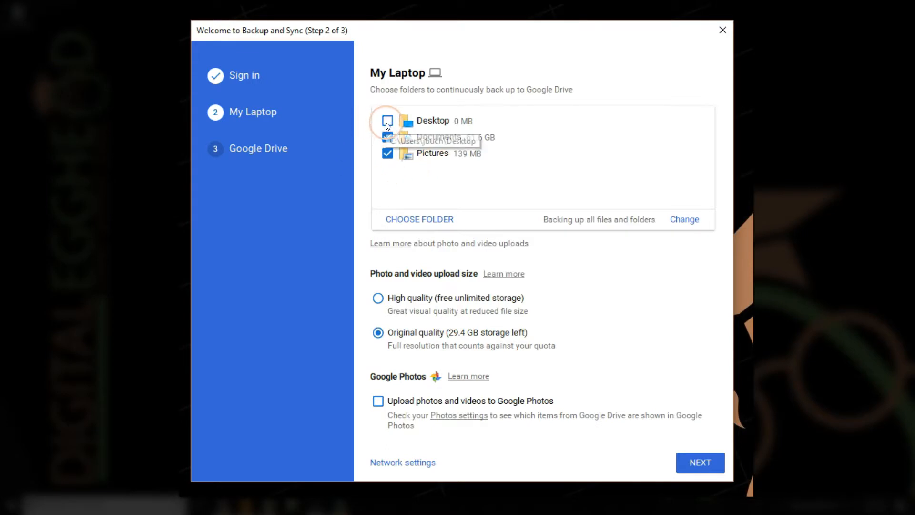
pyautogui.click(388, 136)
pyautogui.click(388, 153)
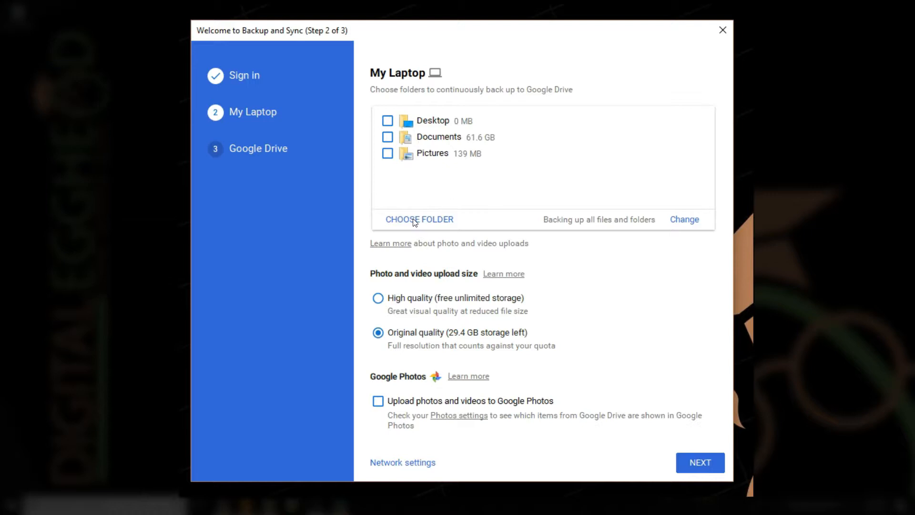
# Choose the PNW Journey folder on OS (C:) as the folder to back up
pyautogui.click(412, 219)
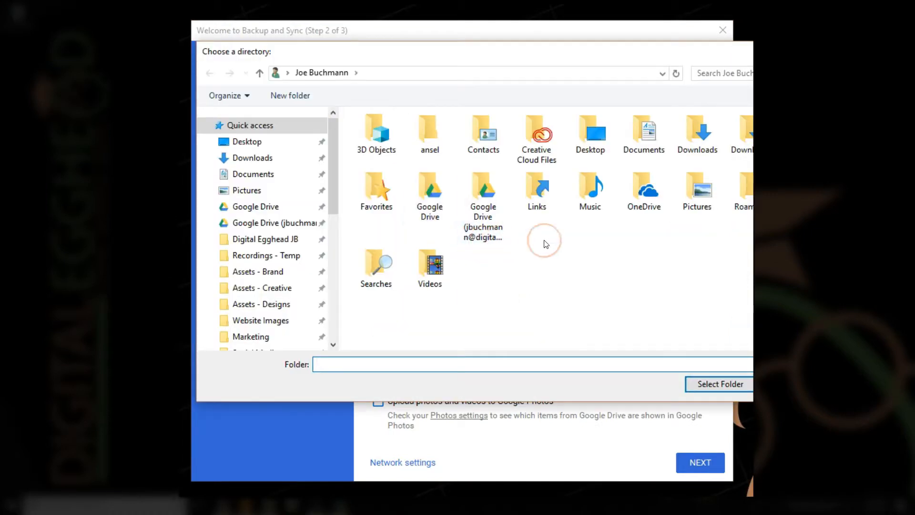
pyautogui.moveTo(331, 172); pyautogui.dragTo(340, 307)
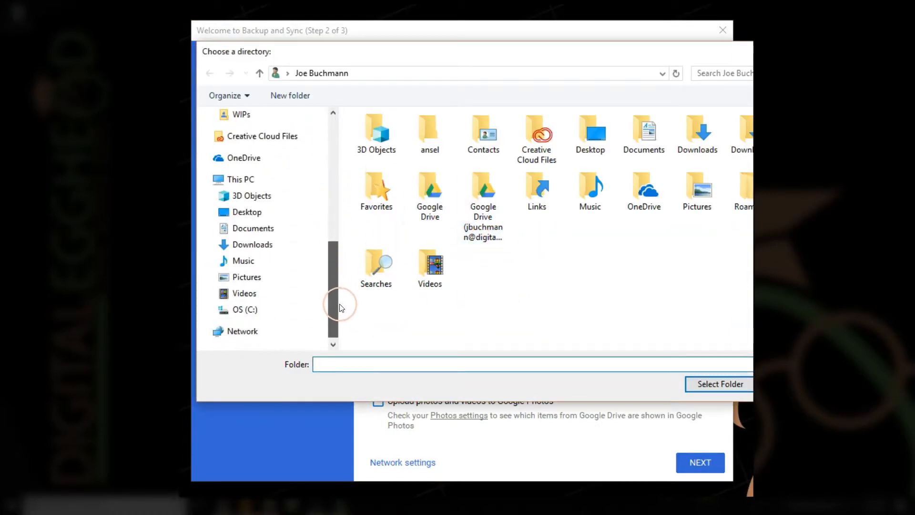
pyautogui.click(244, 309)
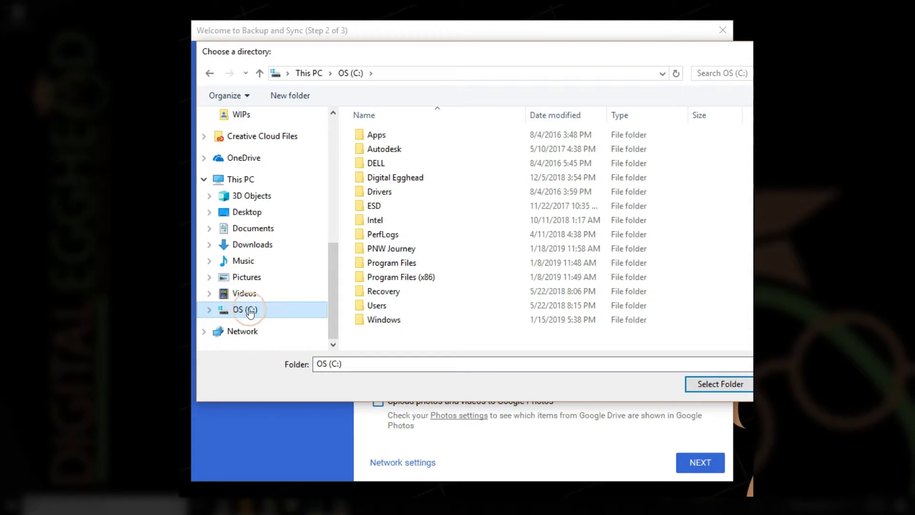
pyautogui.click(391, 249)
pyautogui.click(716, 382)
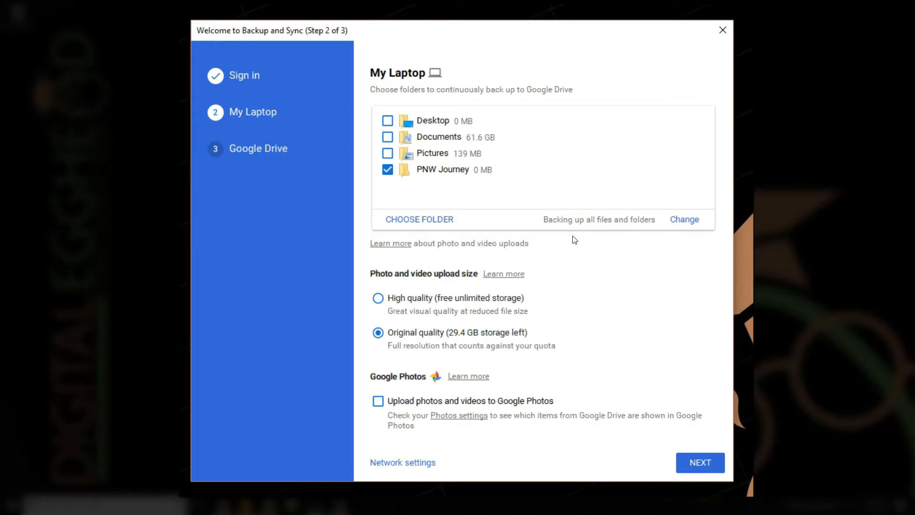
# Set backup to photos and videos only, with .pdf added as an ignored extension
pyautogui.click(684, 219)
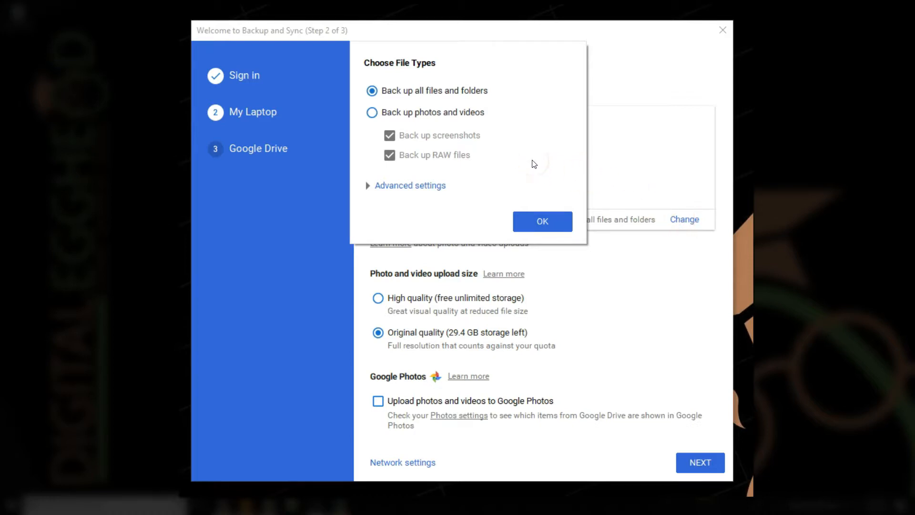
pyautogui.click(372, 112)
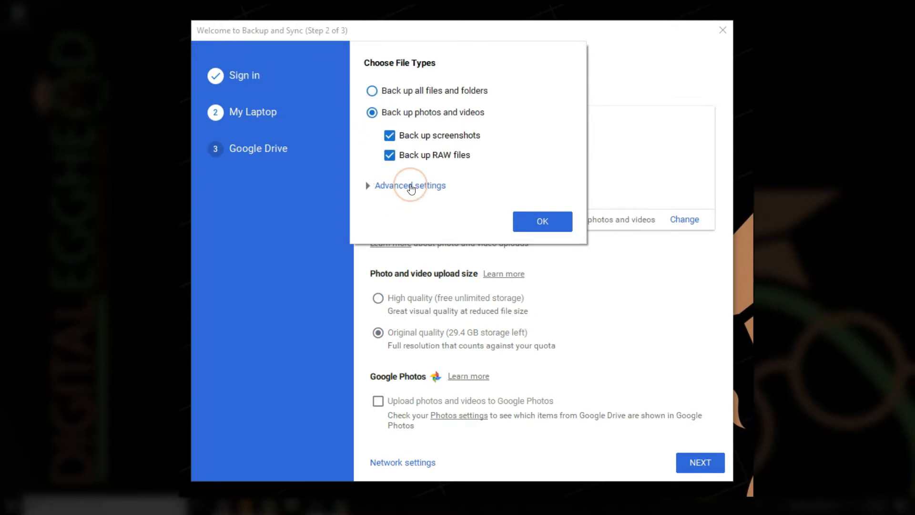
pyautogui.click(409, 185)
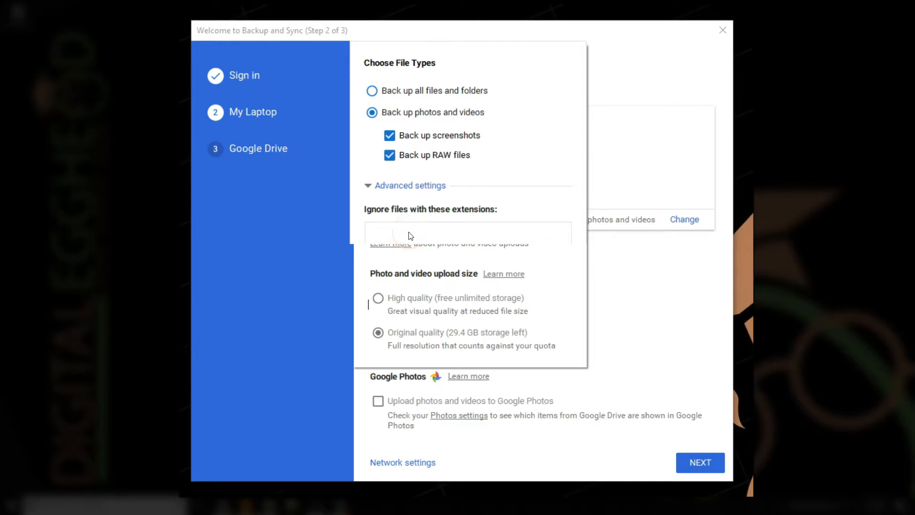
pyautogui.click(422, 185)
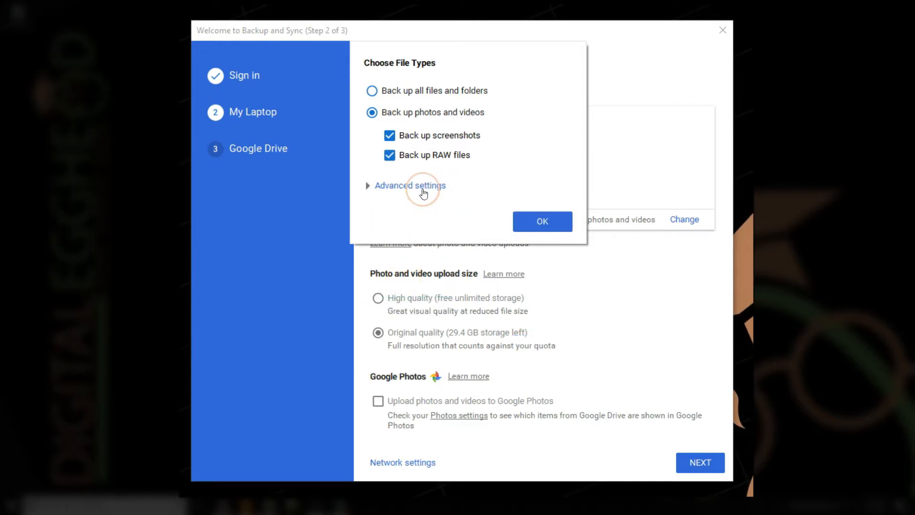
pyautogui.click(417, 189)
pyautogui.click(407, 305)
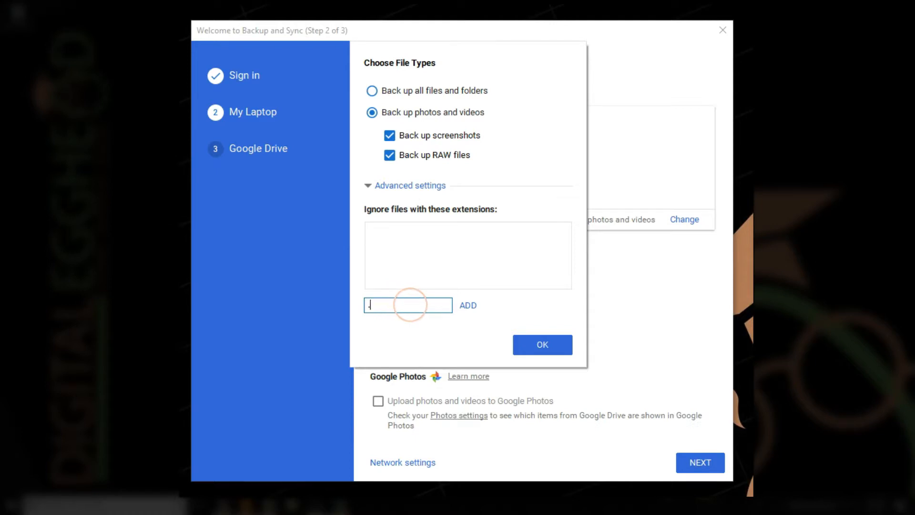
pyautogui.write('pdf')
pyautogui.click(467, 305)
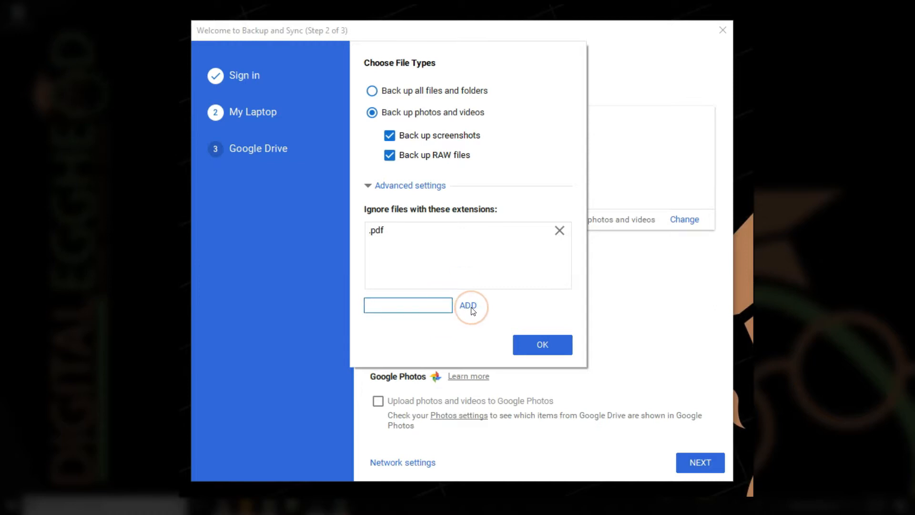
pyautogui.click(542, 343)
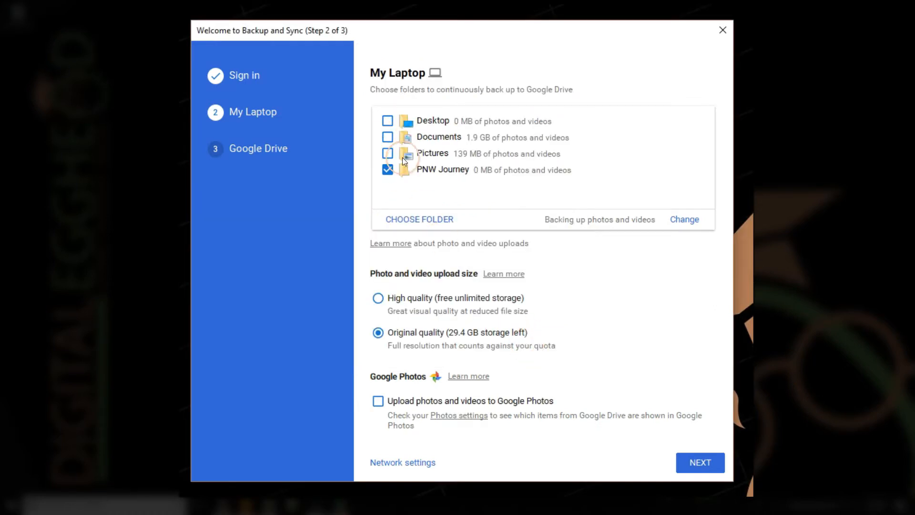
# Check PNW Journey and switch its backup to all files and folders
pyautogui.click(387, 171)
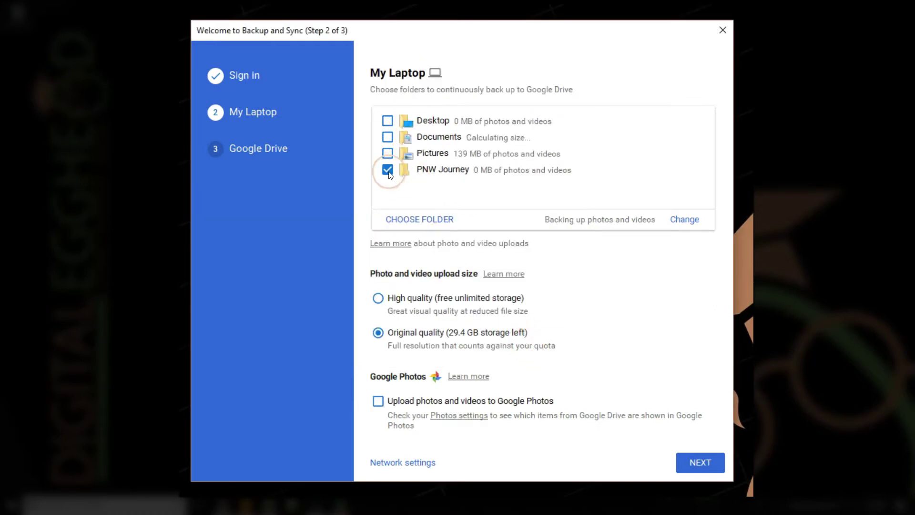
pyautogui.click(684, 219)
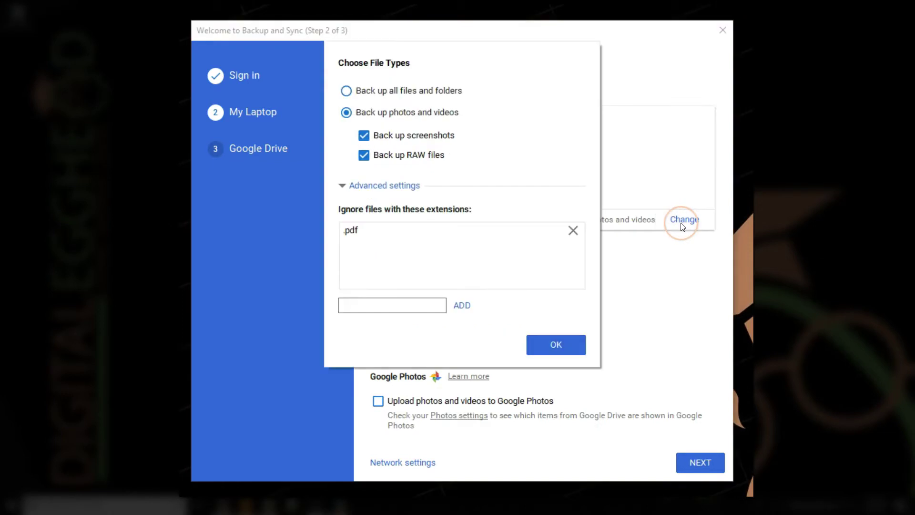
pyautogui.click(346, 91)
pyautogui.click(555, 344)
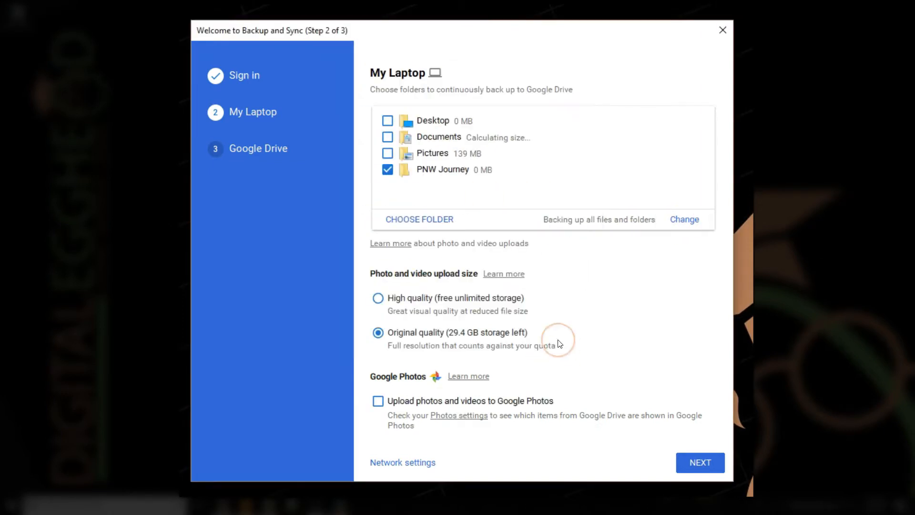
# Keep uploads at High quality with free unlimited storage and Google Photos upload off
pyautogui.click(377, 297)
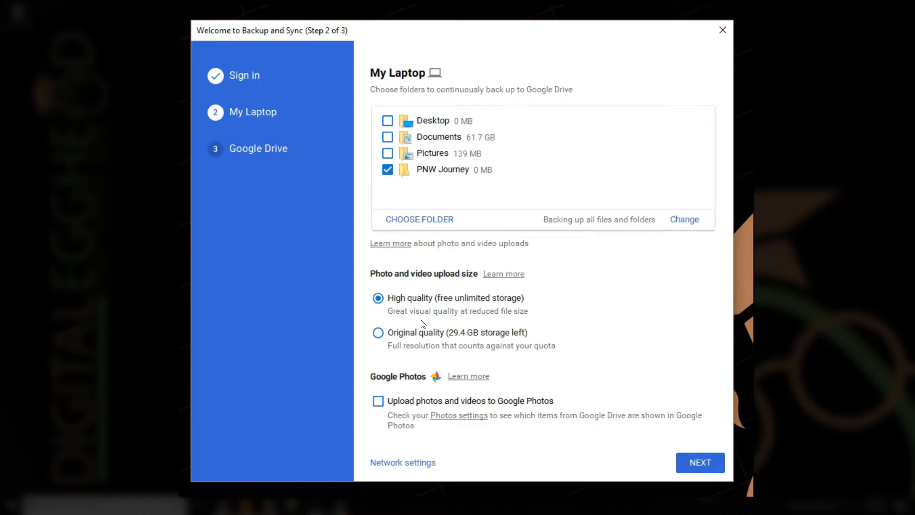
pyautogui.click(377, 333)
pyautogui.click(378, 297)
pyautogui.click(378, 401)
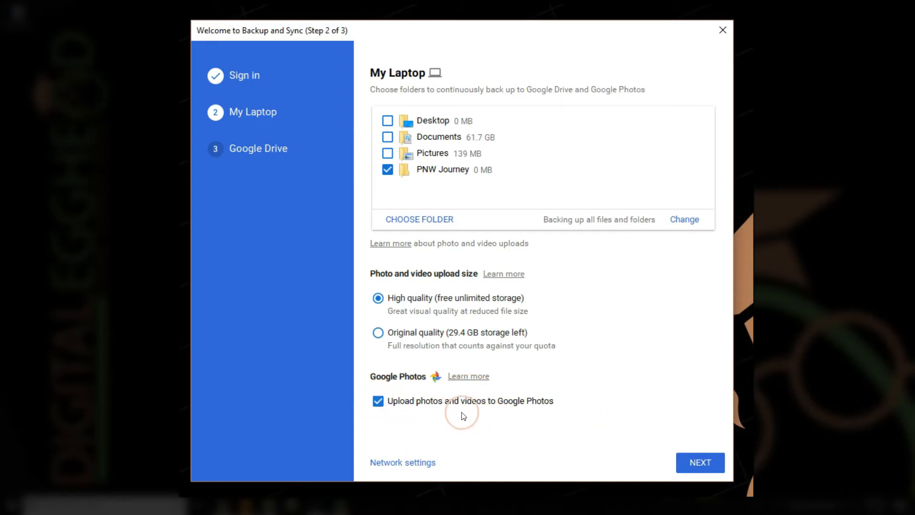
pyautogui.click(379, 403)
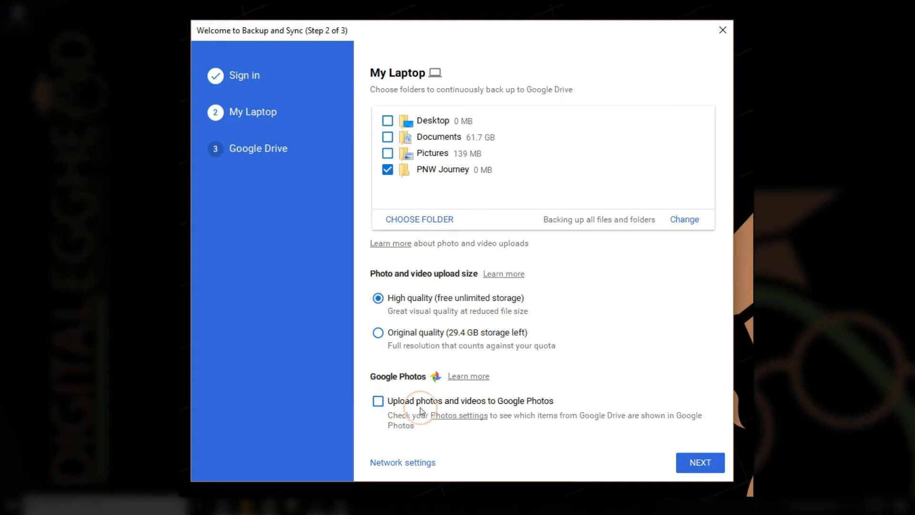
# Review network settings unchanged and continue to the Google Drive step
pyautogui.click(414, 464)
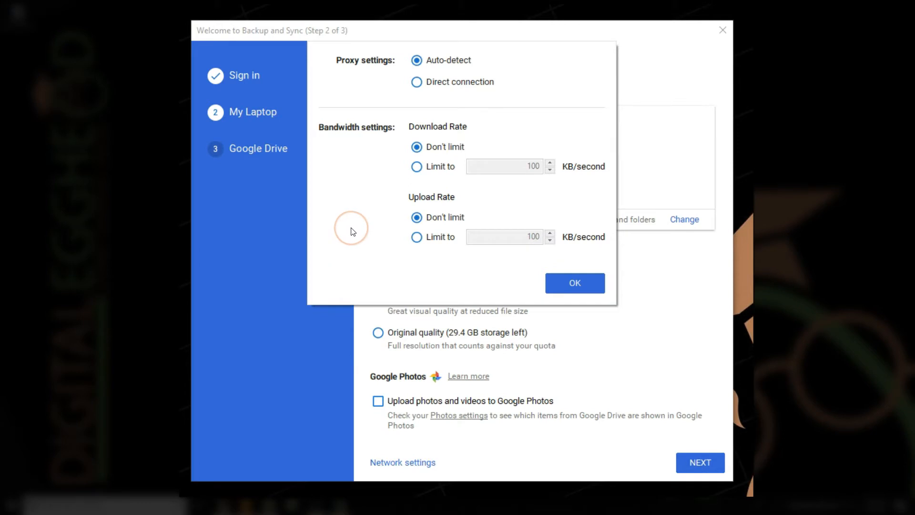
pyautogui.click(575, 282)
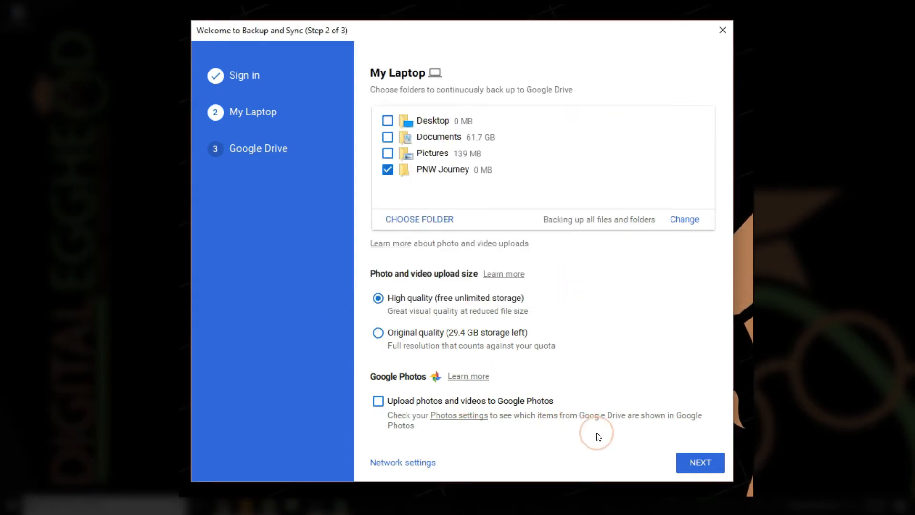
pyautogui.click(682, 461)
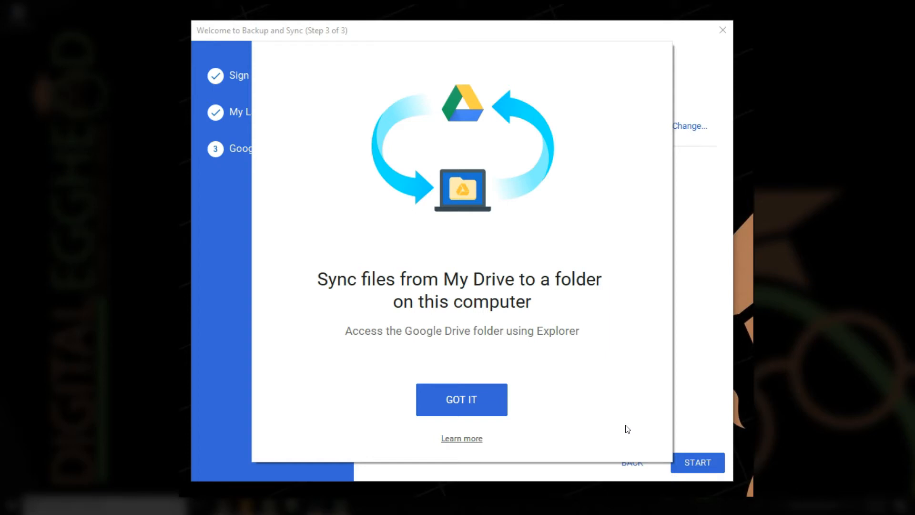
# Dismiss the sync introduction and keep 'Sync My Drive to this computer' enabled
pyautogui.click(488, 406)
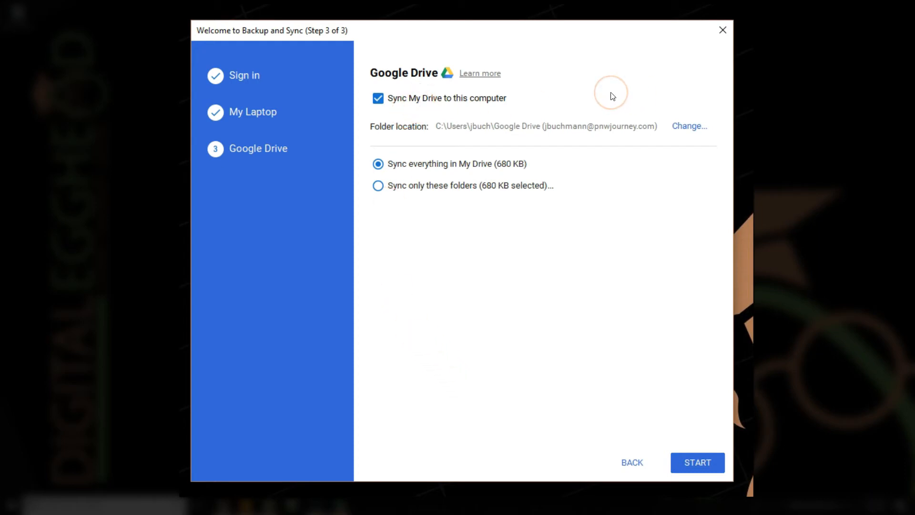
pyautogui.click(377, 98)
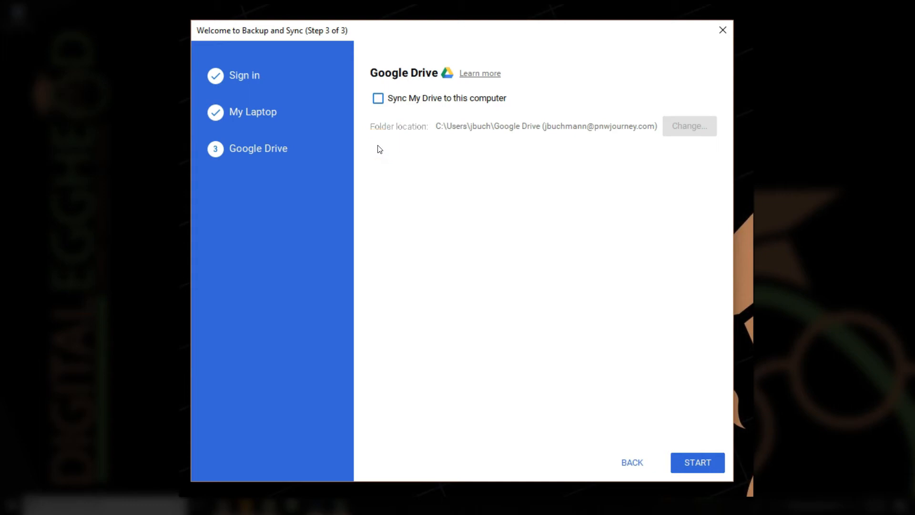
pyautogui.click(377, 98)
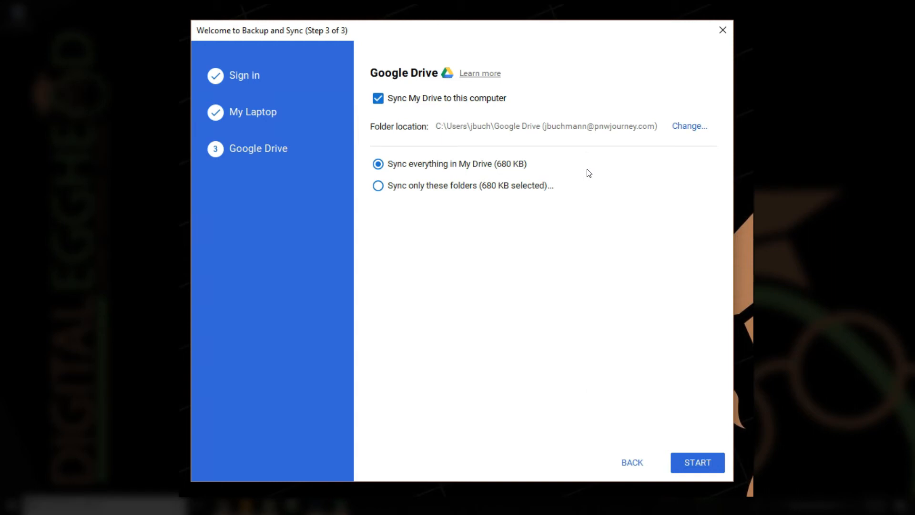
# Keep the default local folder, sync everything in My Drive and start syncing
pyautogui.click(686, 126)
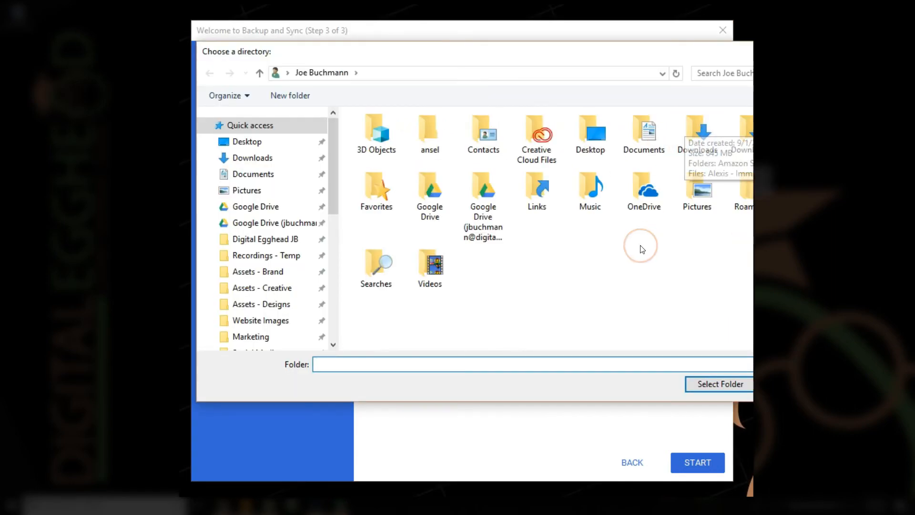
pyautogui.click(720, 384)
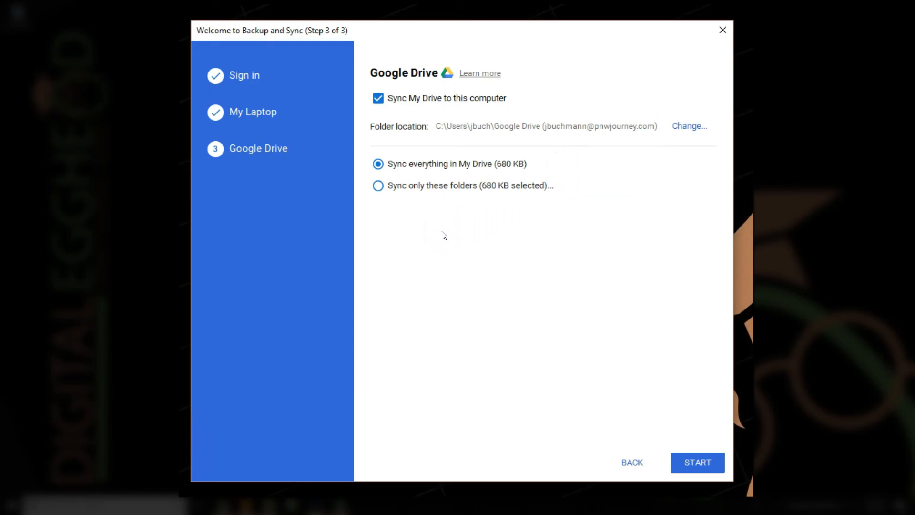
pyautogui.click(378, 185)
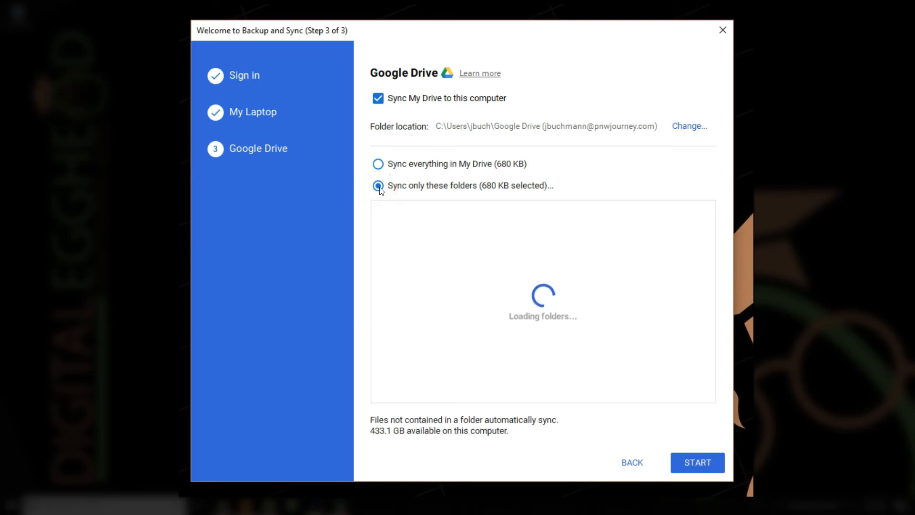
pyautogui.click(377, 164)
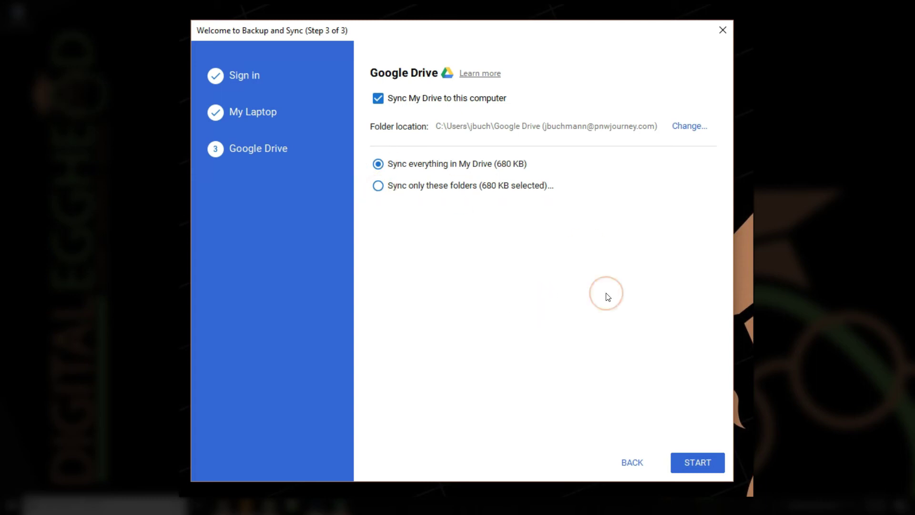
pyautogui.click(697, 457)
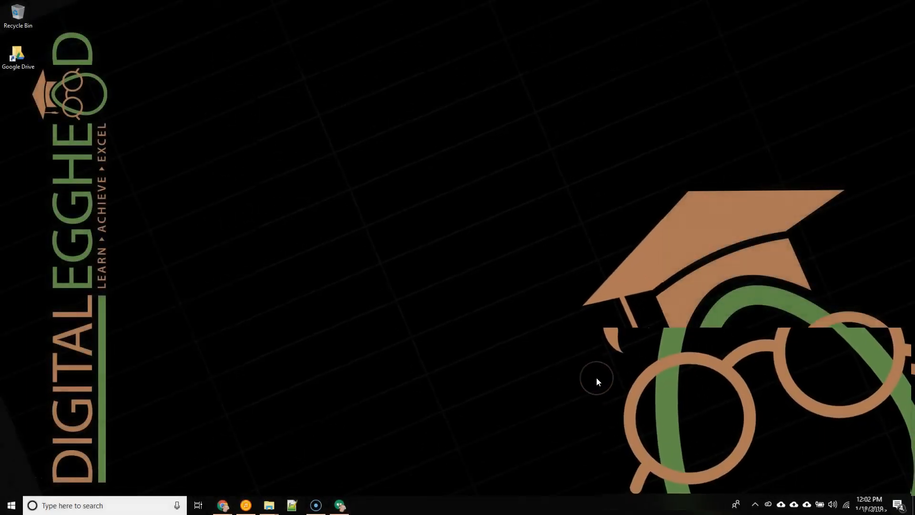